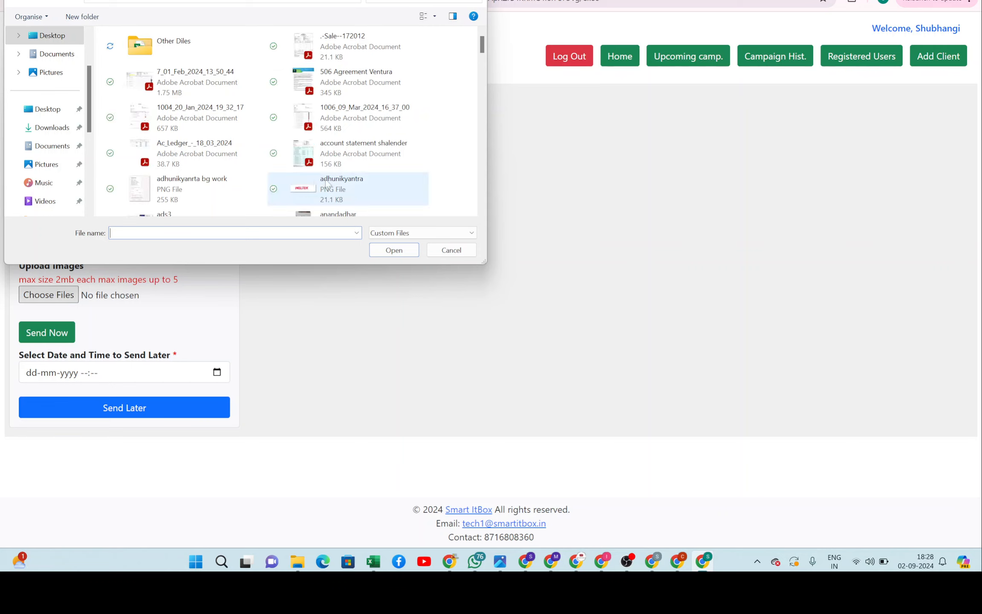
Attach the 17.6 KB banala PNG image from the Desktop folder to the campaign
scroll(357, 169, down, 5)
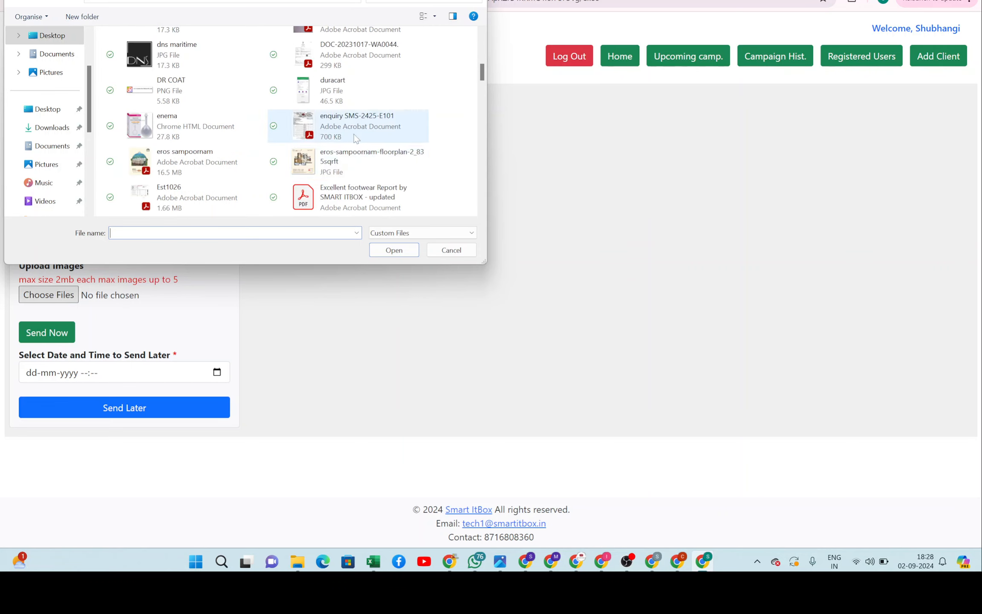
scroll(353, 134, up, 5)
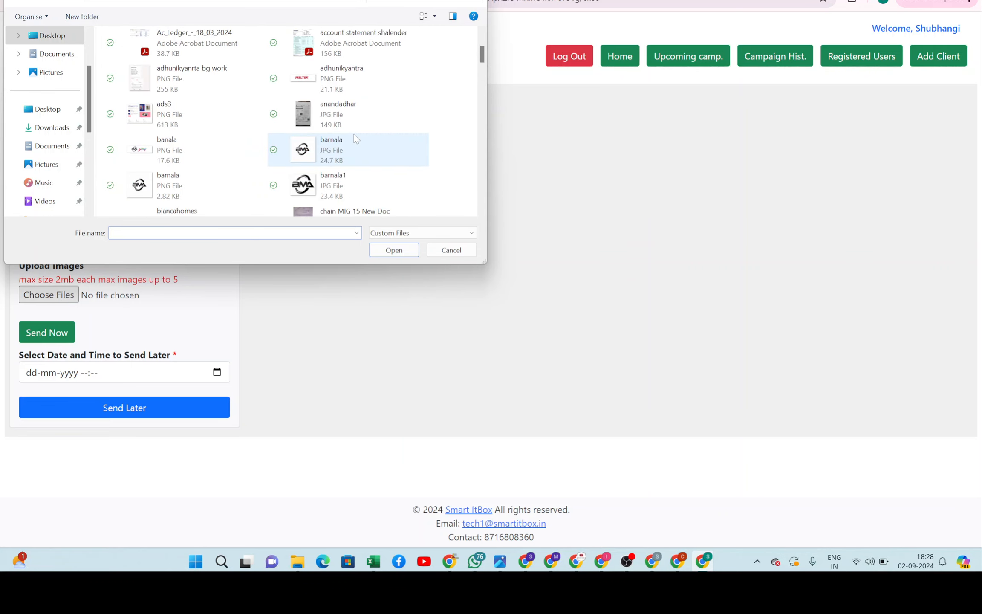
click(203, 157)
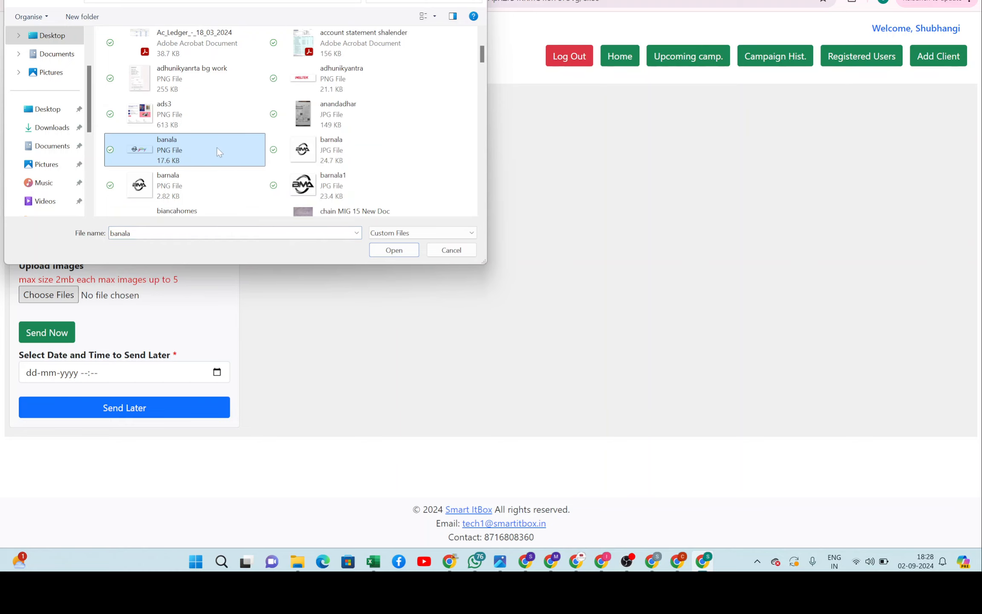
click(389, 250)
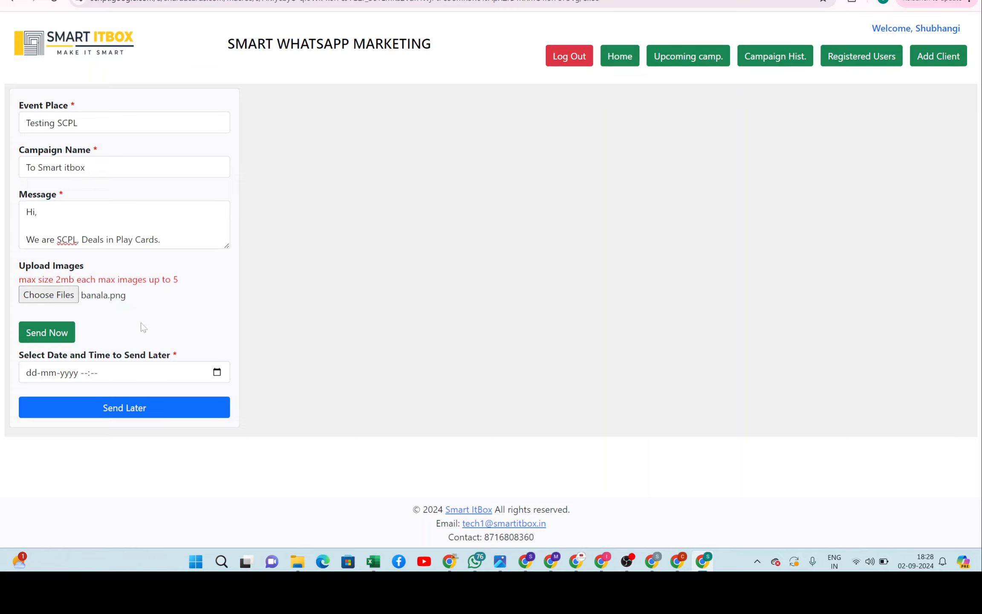
Schedule the campaign for 02-09-2024 at 20:30 and submit it for sending later
click(217, 373)
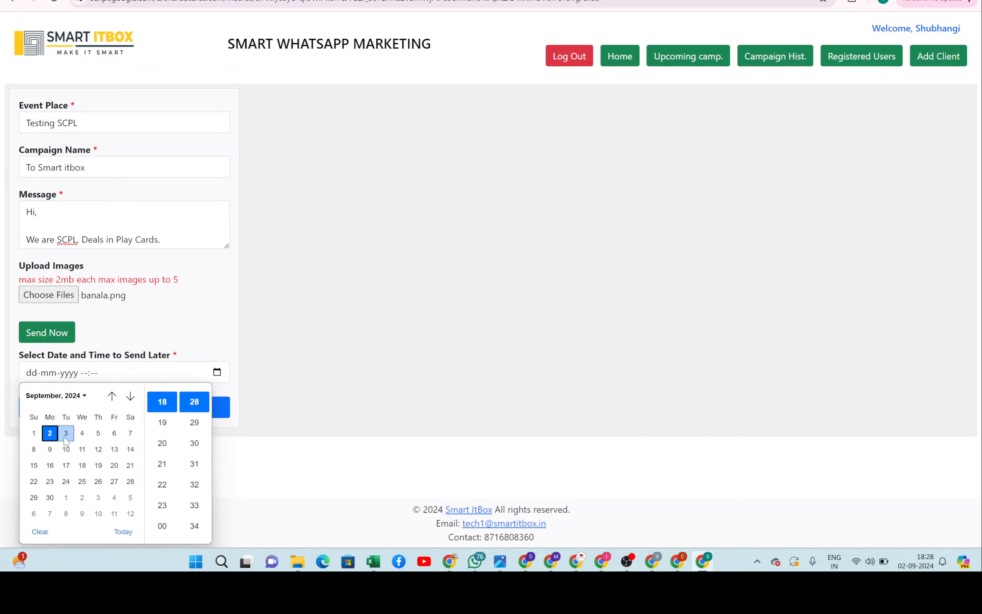
click(162, 444)
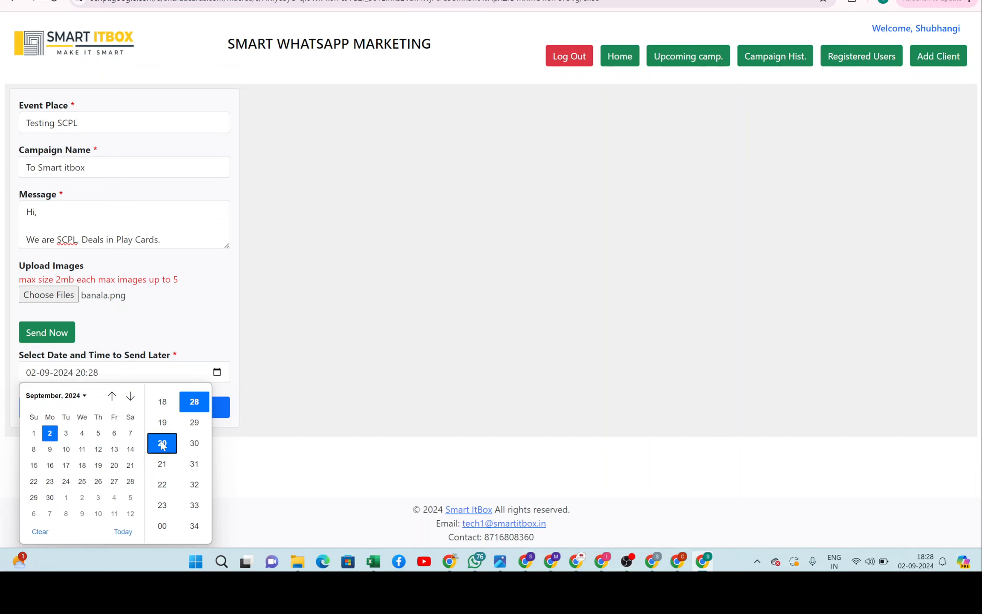
click(196, 444)
click(209, 336)
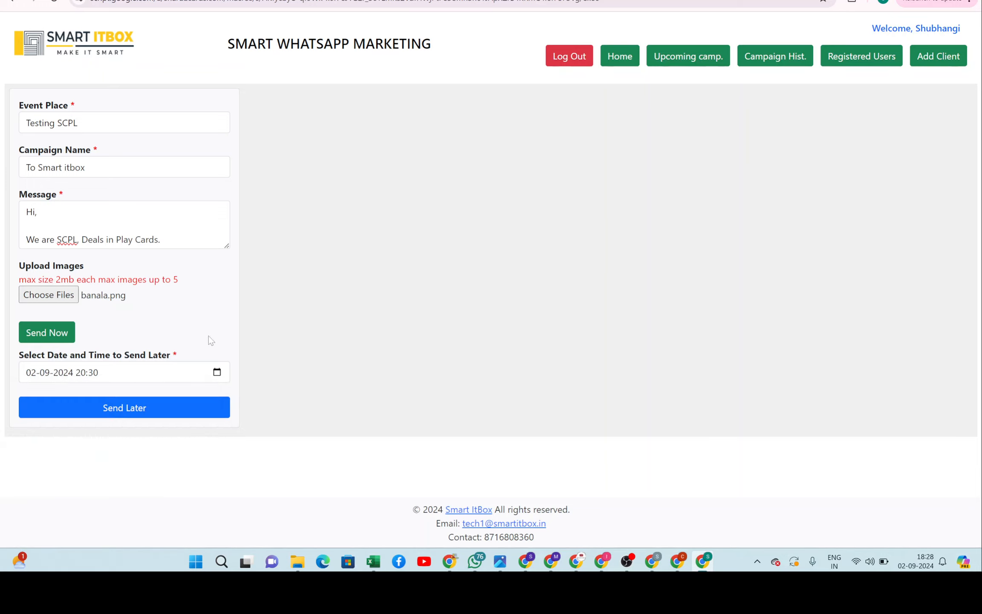
click(133, 410)
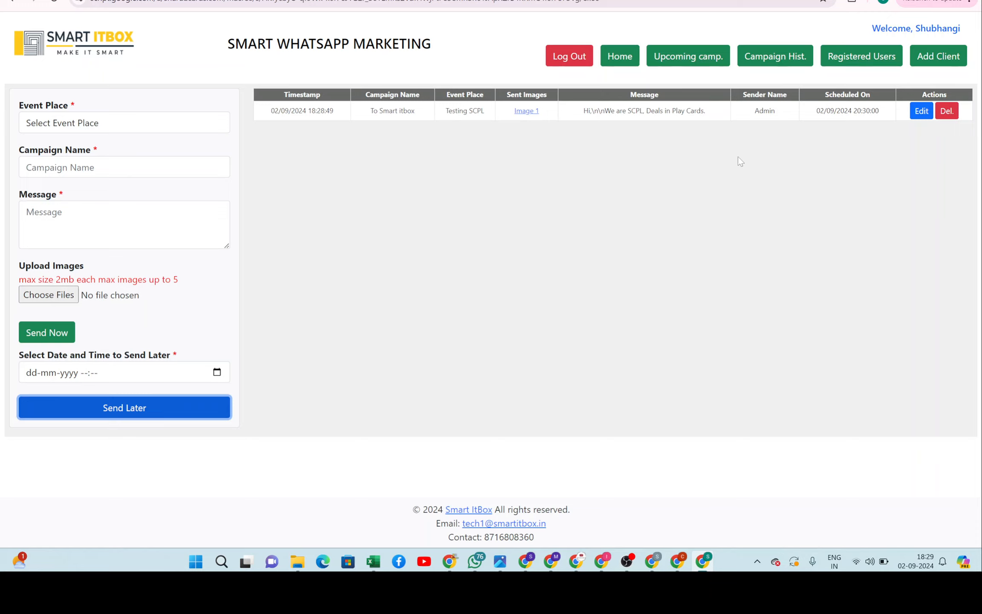
Load the scheduled "To Smart itbox" campaign for editing and attach the ads3 PNG image to it
click(921, 112)
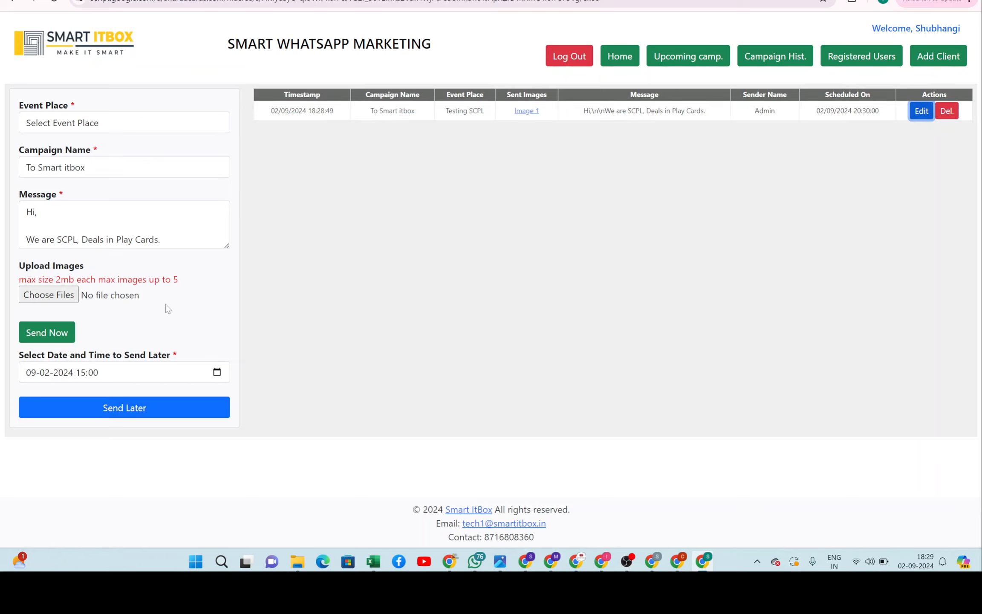
click(70, 294)
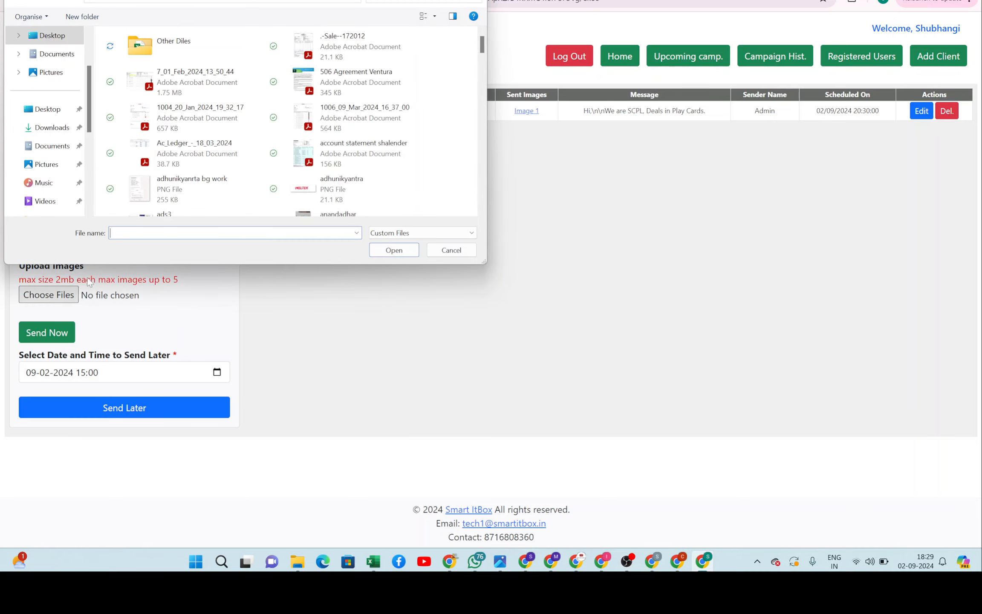
scroll(272, 170, down, 3)
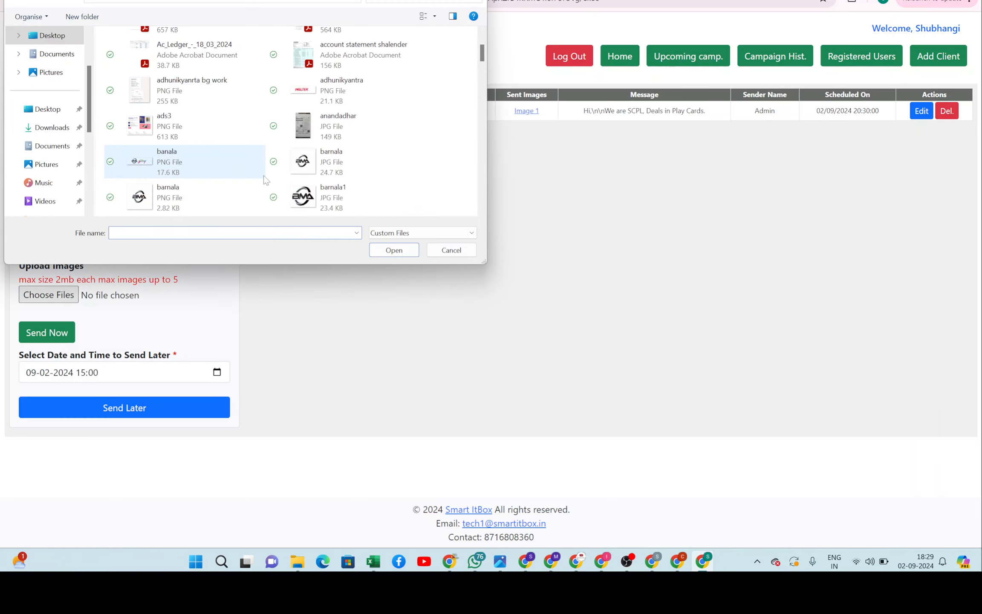
click(192, 130)
click(385, 250)
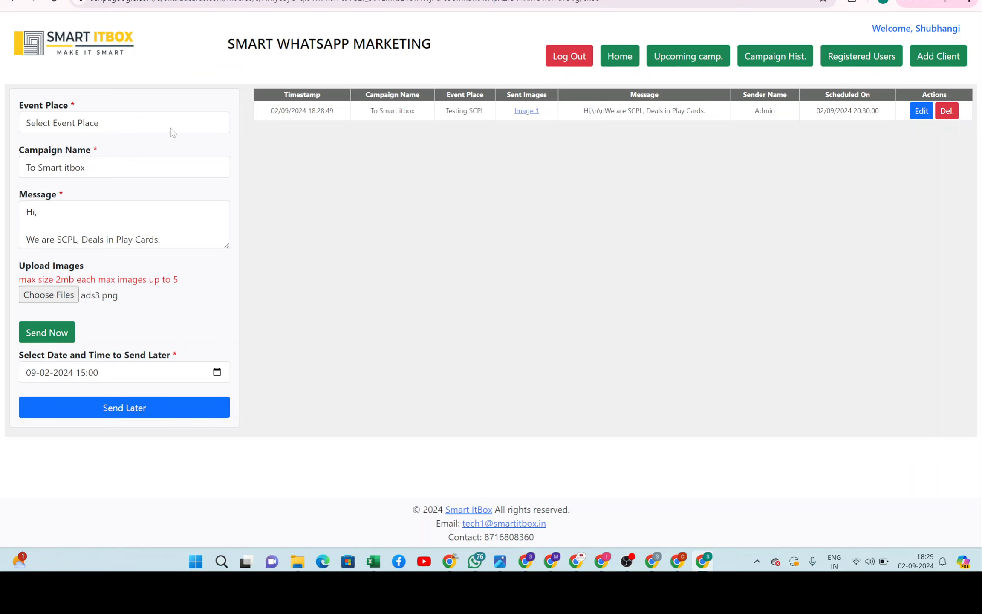
Set the event place to Testing SCPL and send the campaign immediately
click(159, 126)
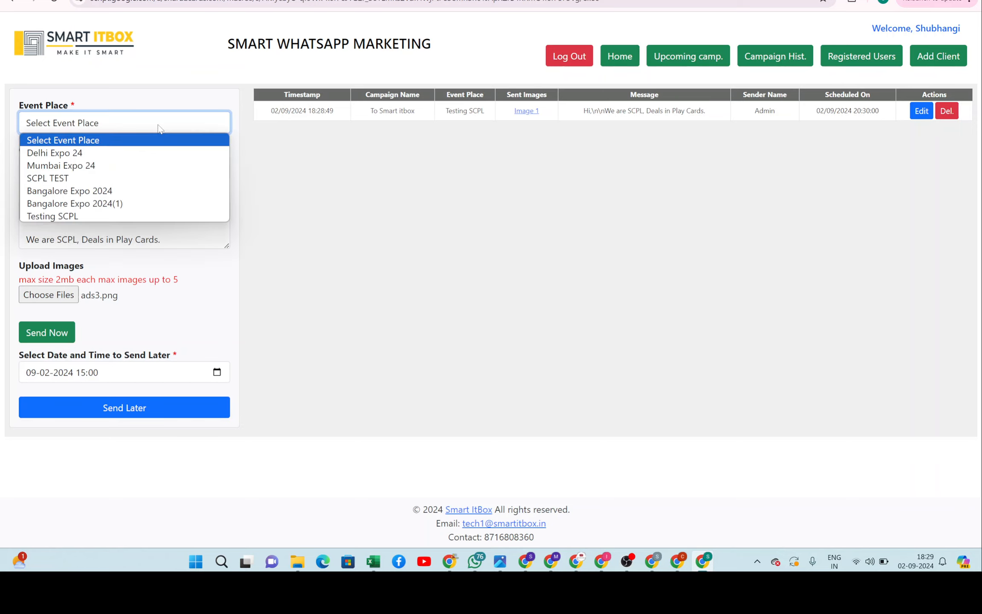
click(69, 217)
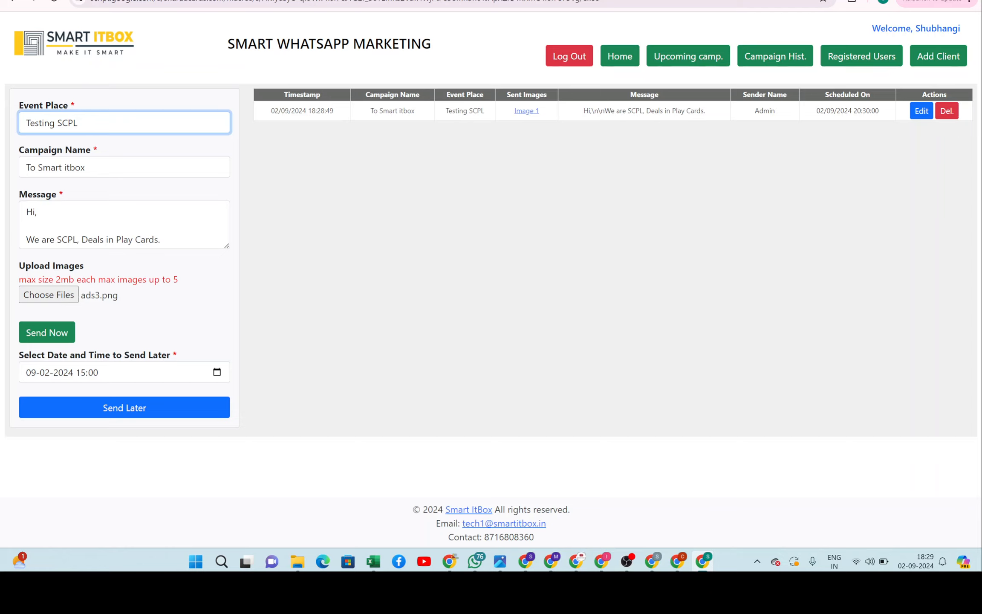
click(57, 339)
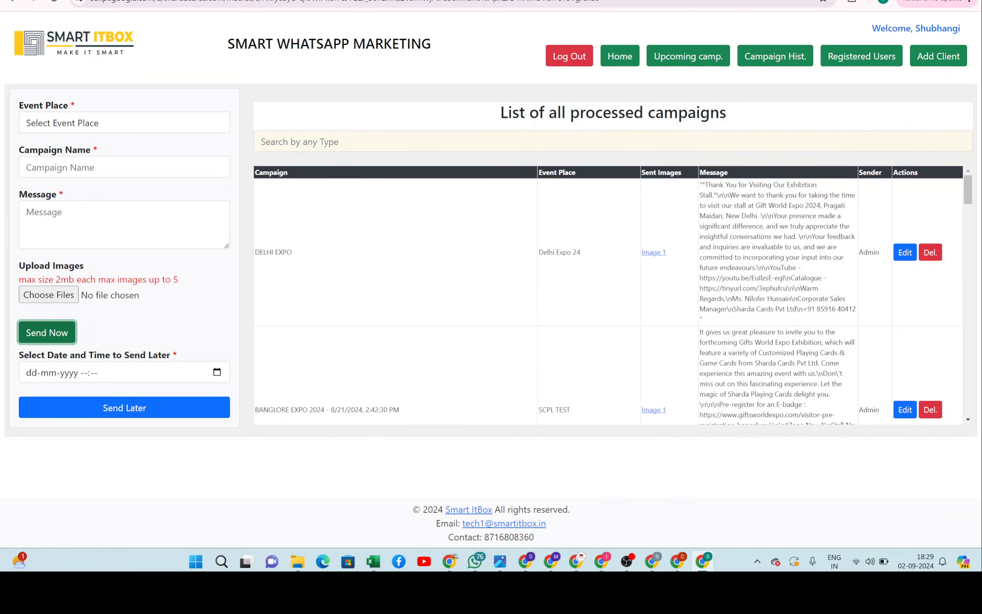
Search the list of processed campaigns for "testing scpl"
click(503, 141)
text(tes)
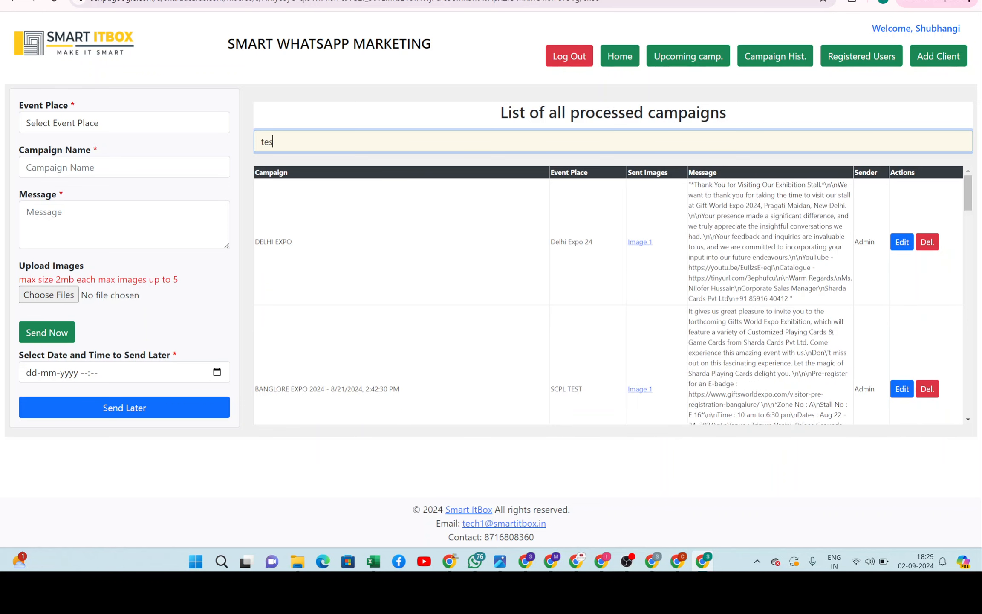
text(ting scpl)
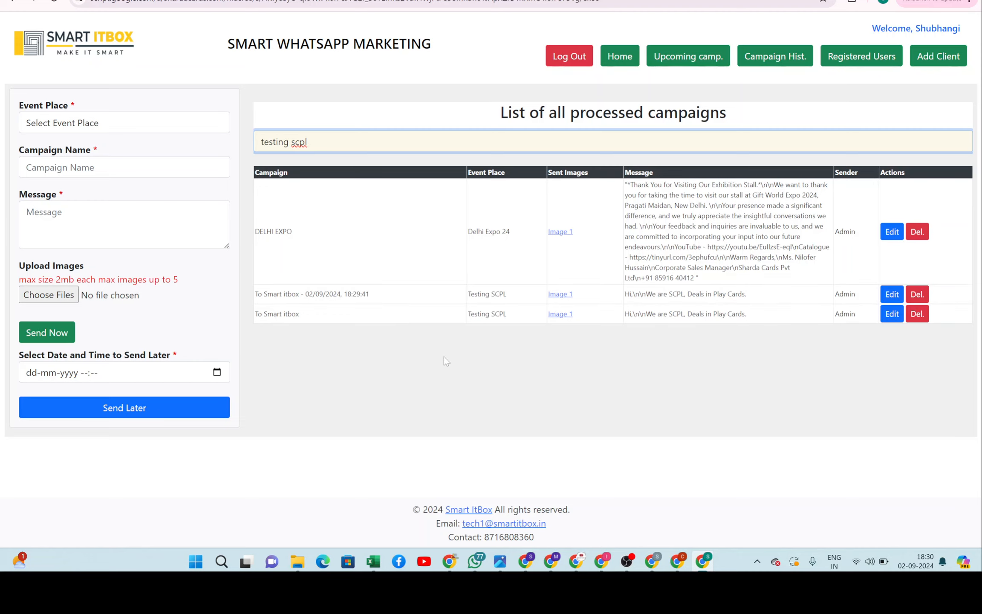
Switch to WhatsApp, leave the open group chat and open the chat with the Scpl Mumbai contact
mouse_move(475, 561)
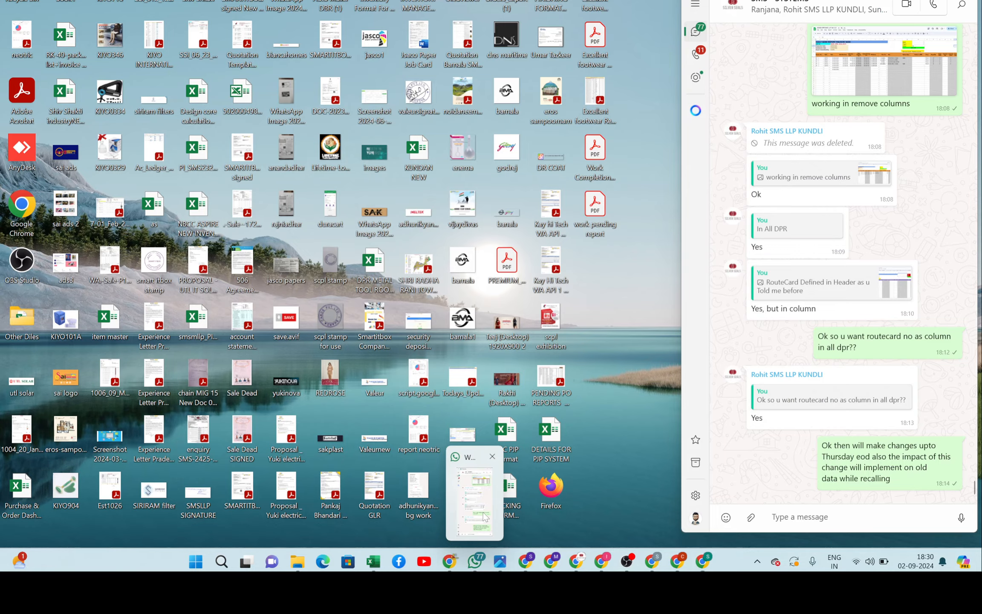
click(484, 516)
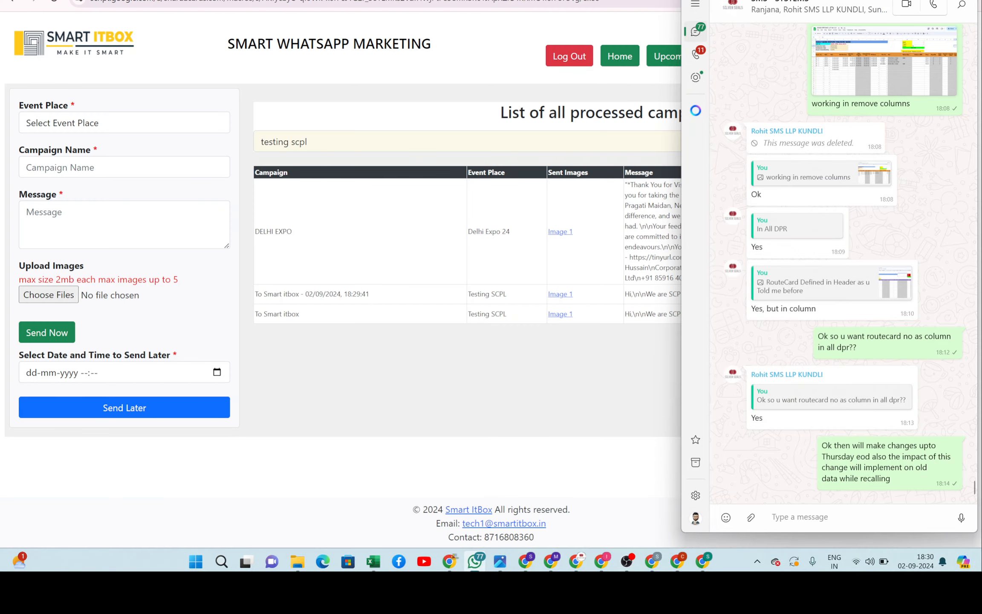
key(Escape)
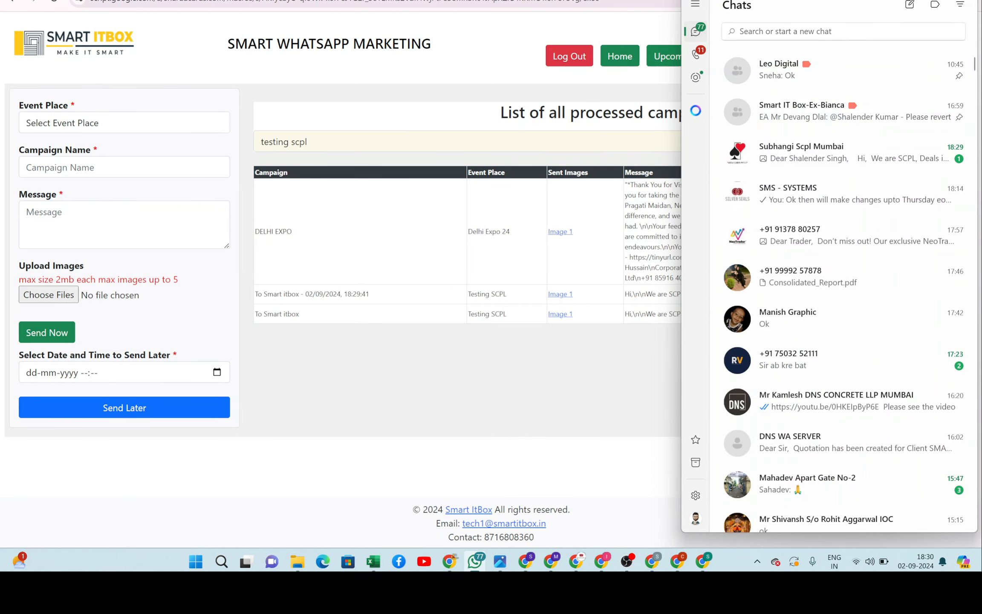
click(838, 162)
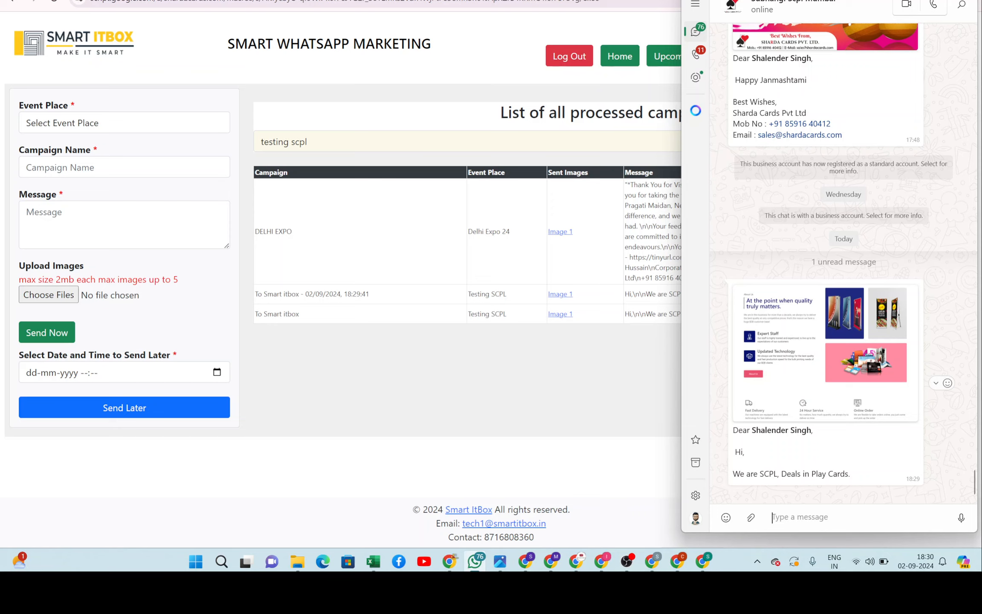
Review the earlier campaign messages and images received in the Scpl Mumbai chat
scroll(885, 341, up, 15)
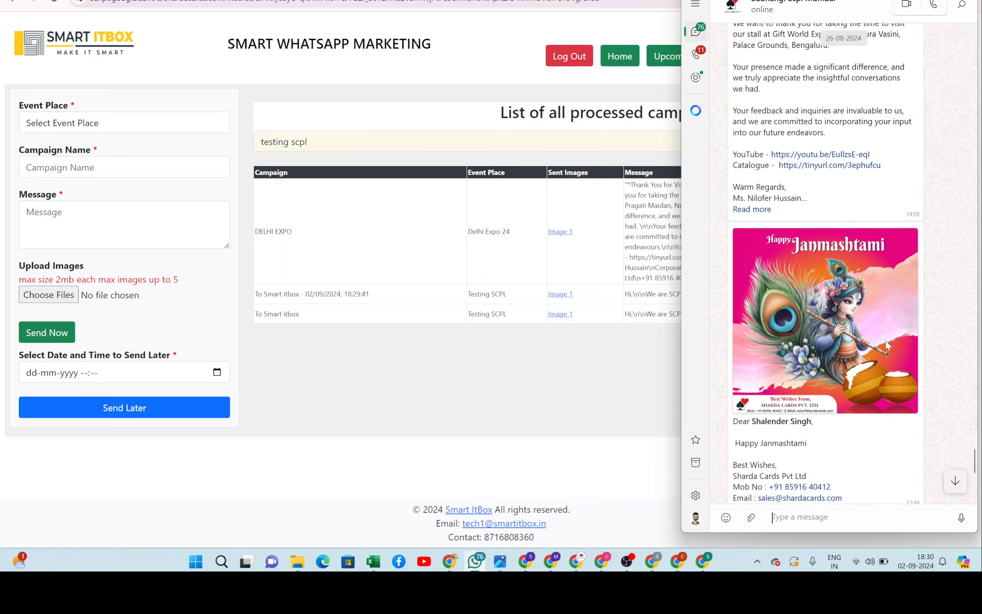
scroll(887, 345, up, 12)
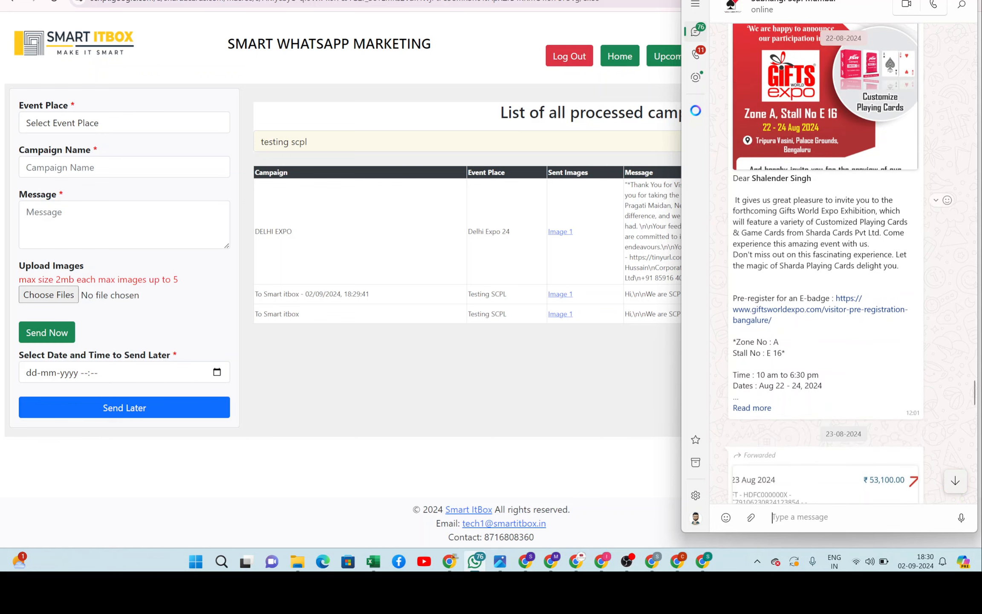
scroll(887, 345, up, 10)
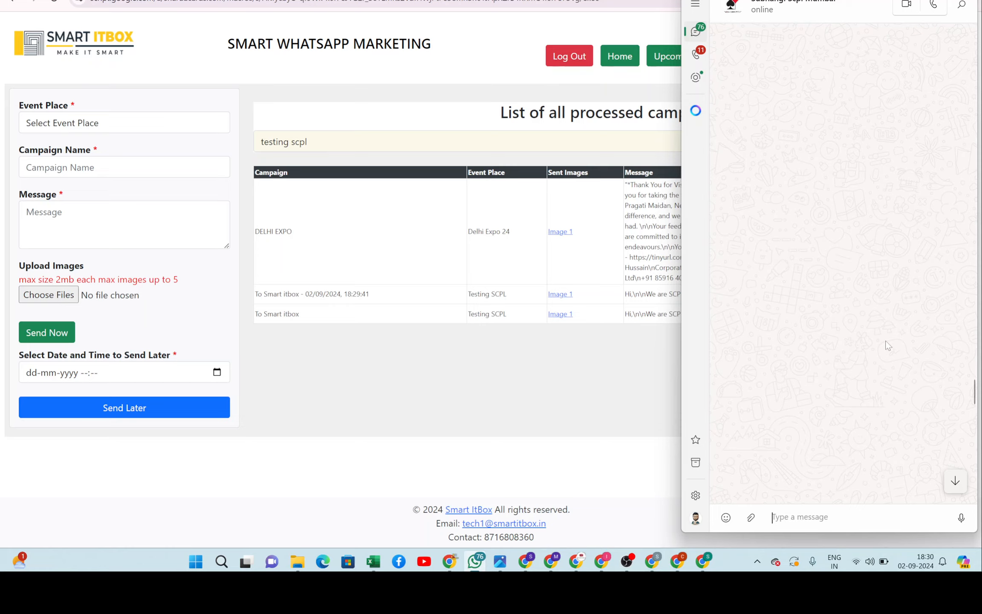
scroll(887, 345, up, 6)
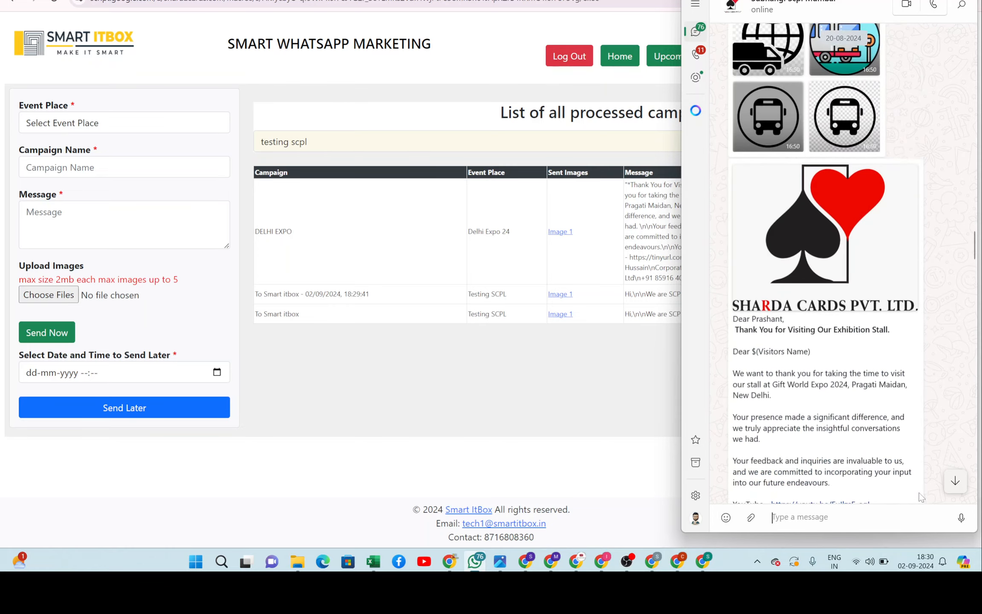
scroll(887, 345, down, 12)
scroll(920, 496, up, 10)
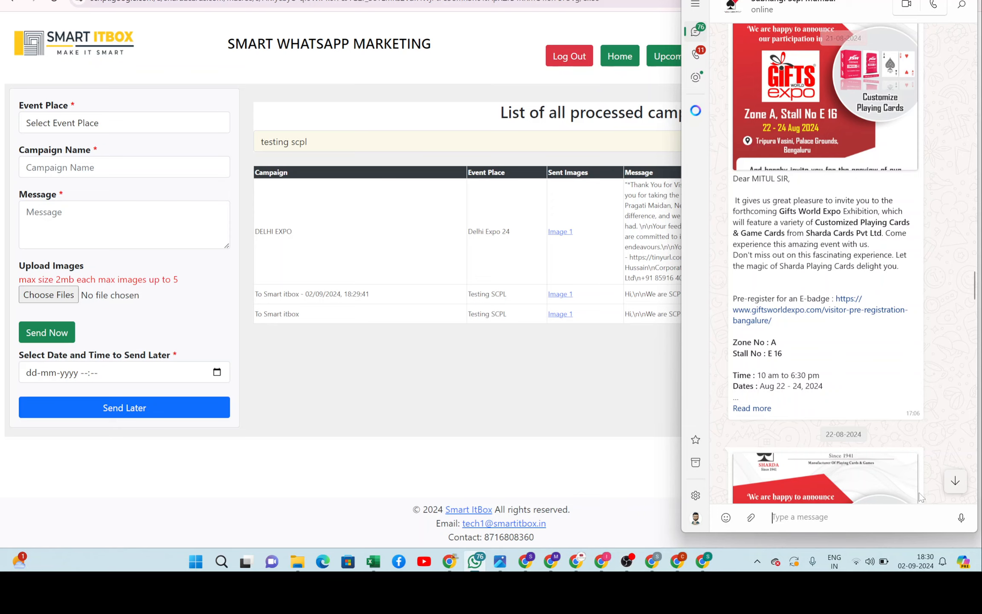
scroll(921, 496, down, 6)
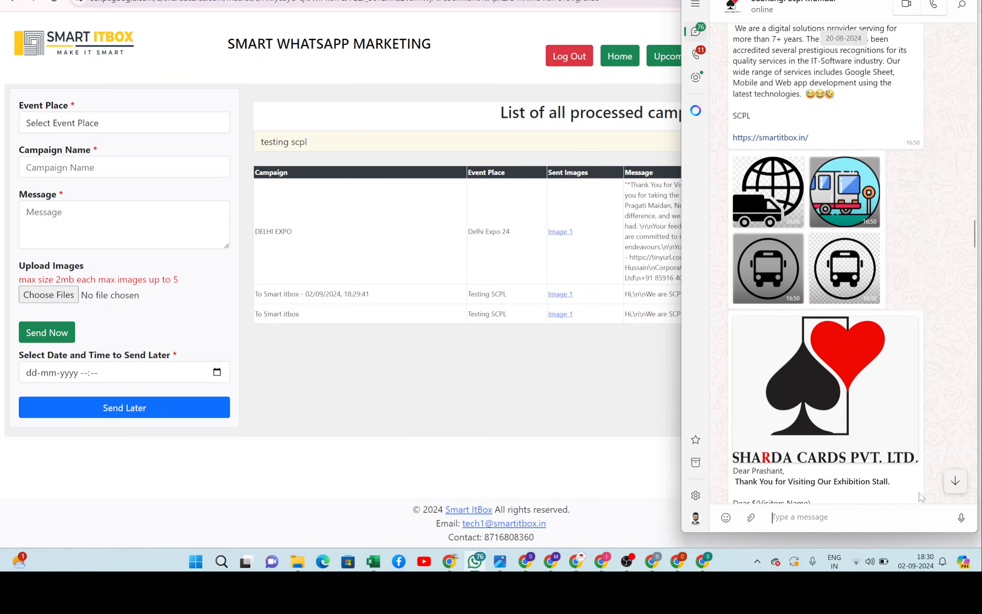
scroll(940, 365, up, 5)
scroll(941, 365, down, 8)
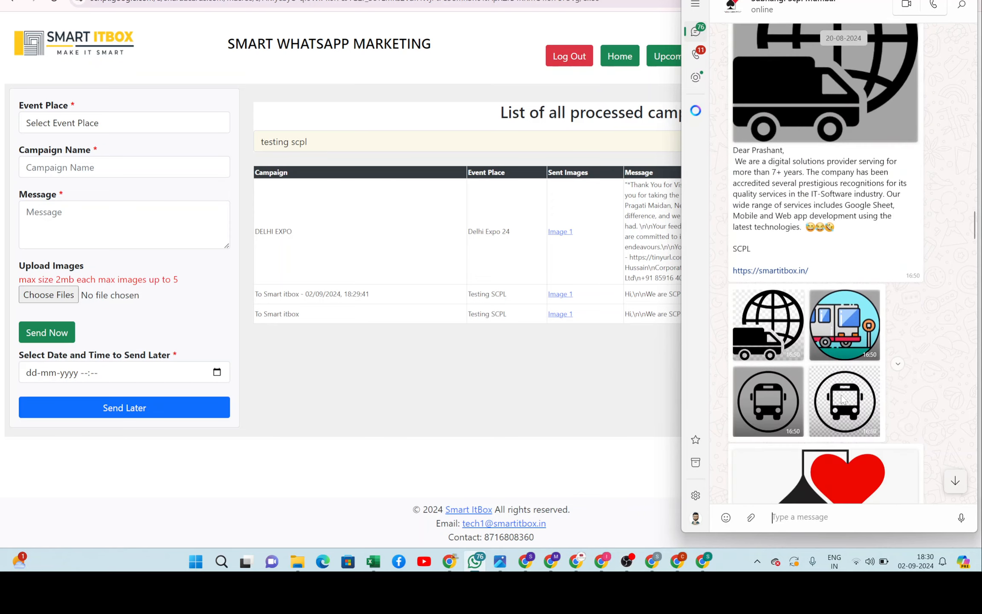
scroll(808, 393, down, 15)
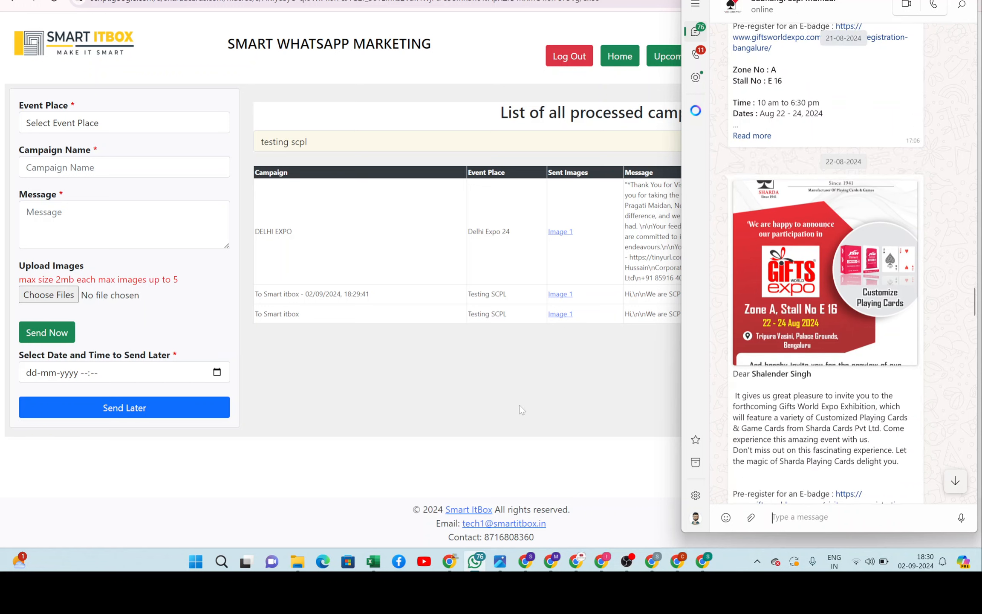
Return to the Smart WhatsApp Marketing page and compare the upcoming campaigns with the campaign history
click(481, 404)
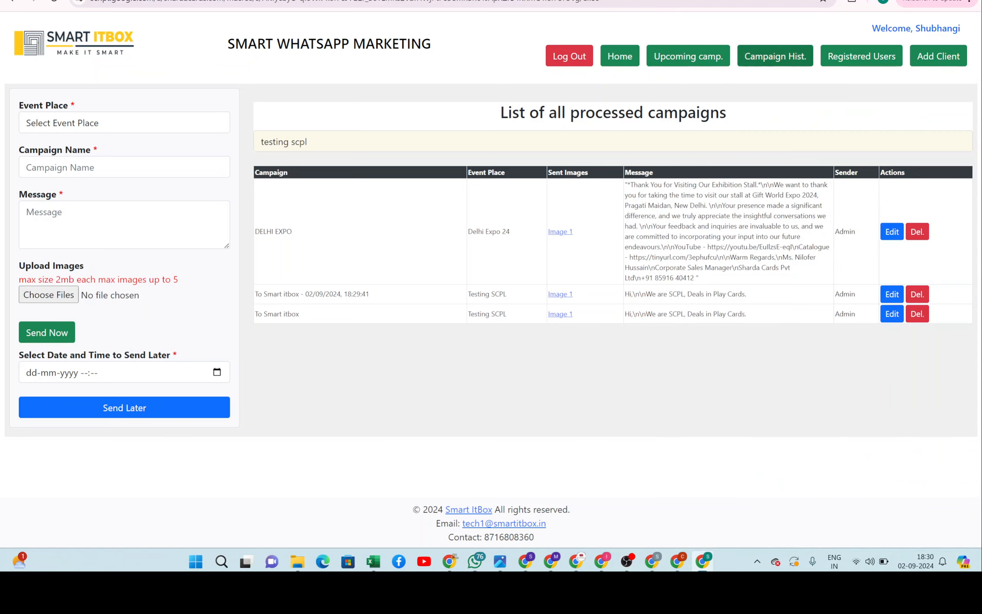
click(703, 60)
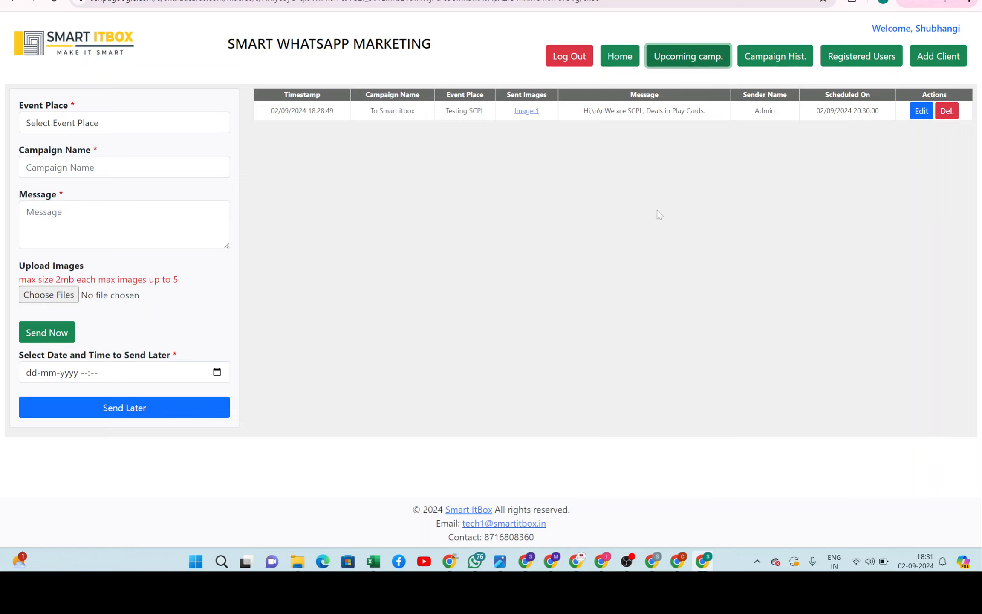
click(779, 64)
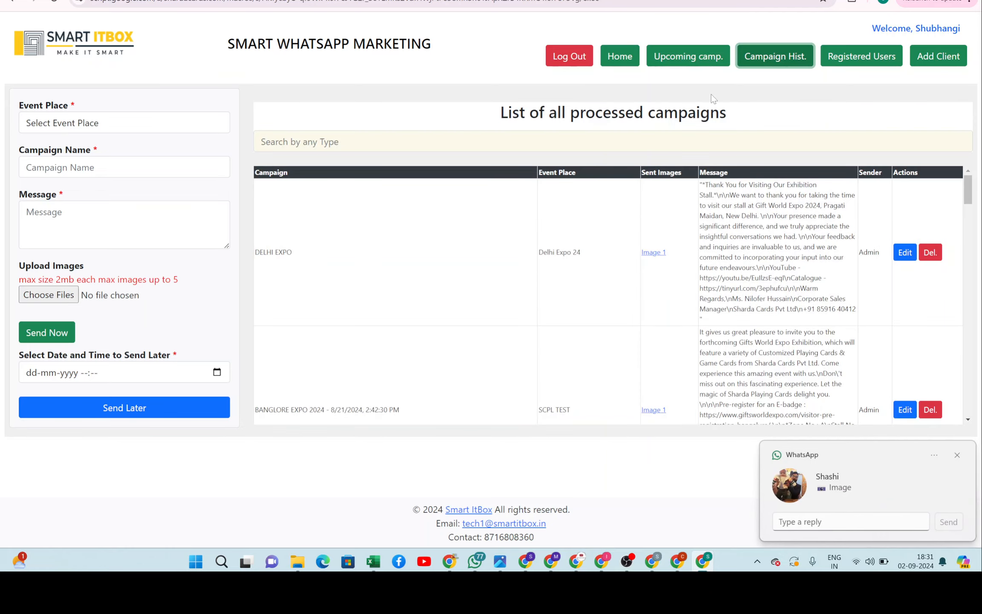
click(687, 56)
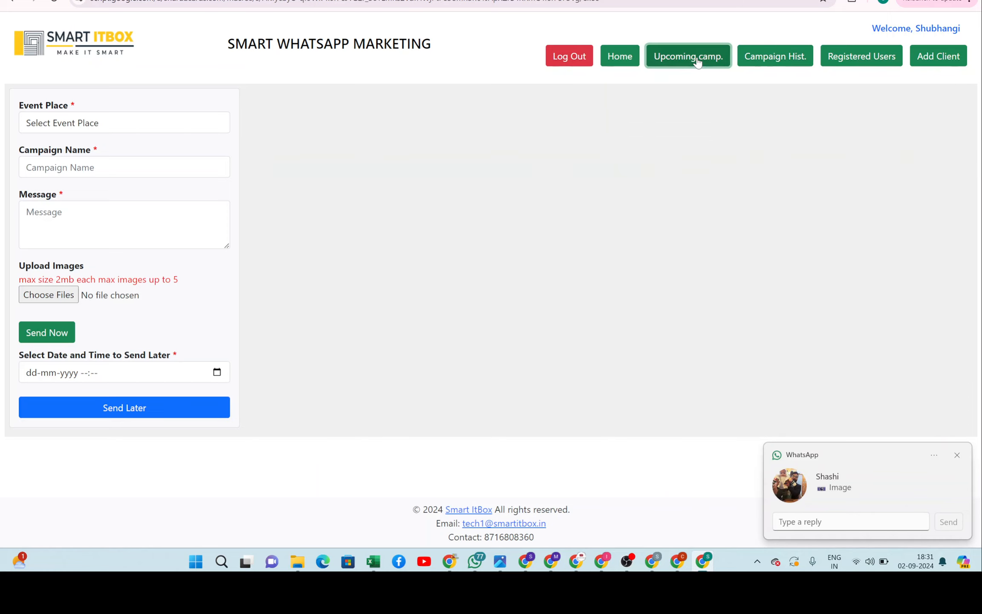